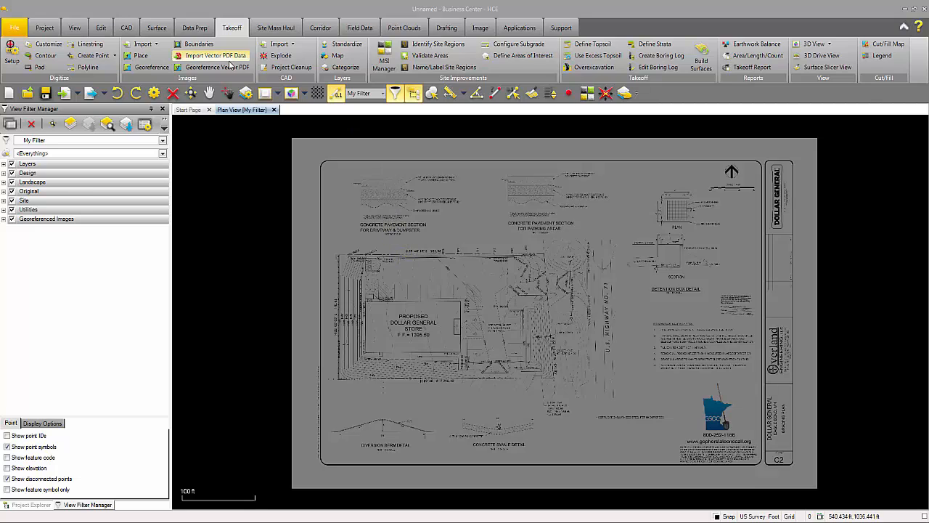
# Step: Import the PDF page's vector linework onto DES- design layers with the default extraction options
pyautogui.click(225, 56)
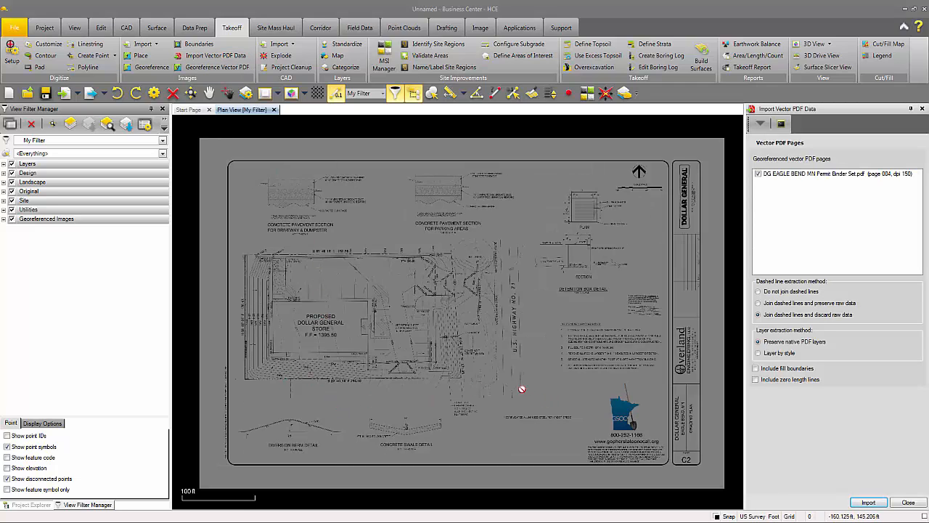
pyautogui.click(869, 502)
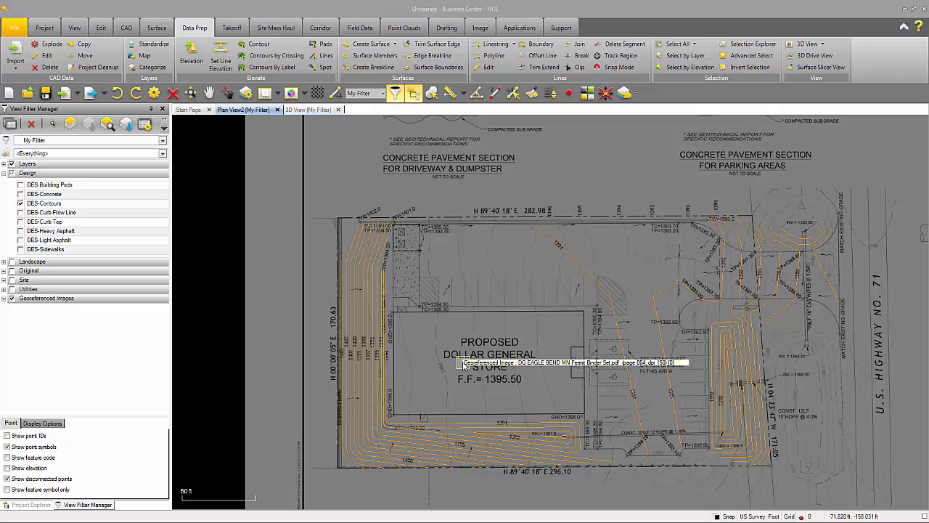
pyautogui.click(310, 110)
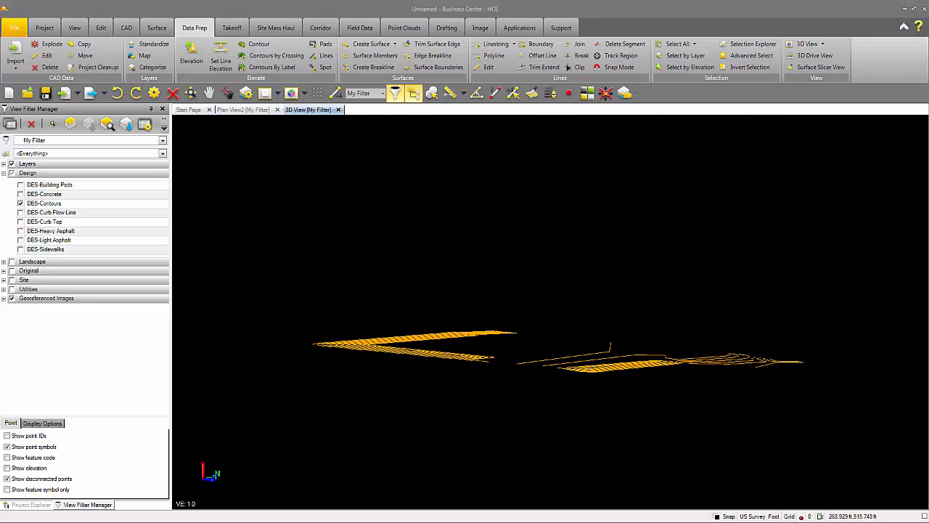
pyautogui.moveTo(483, 344)
pyautogui.mouseDown(button='middle')
pyautogui.moveTo(484, 355)
pyautogui.moveTo(506, 337)
pyautogui.moveTo(503, 356)
pyautogui.mouseUp(button='middle')
pyautogui.click(242, 113)
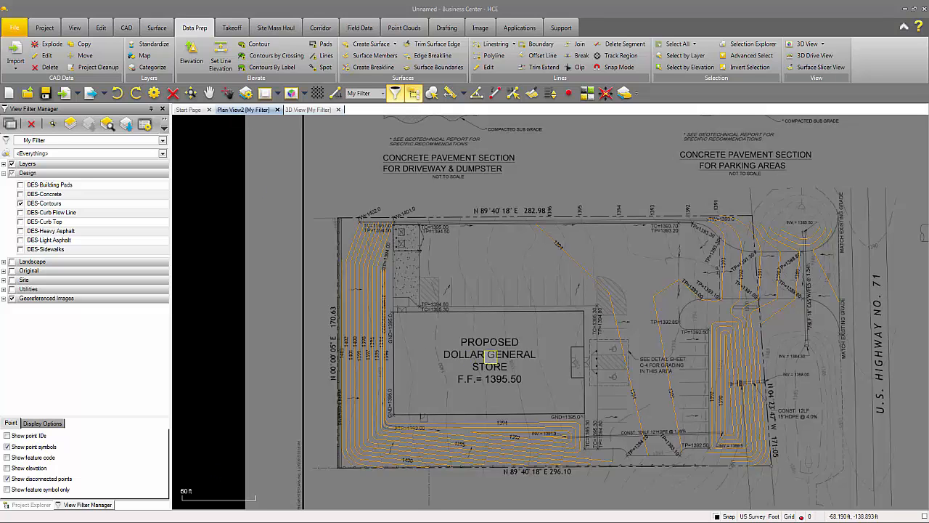
pyautogui.moveTo(491, 355); pyautogui.dragTo(472, 339, button='middle')
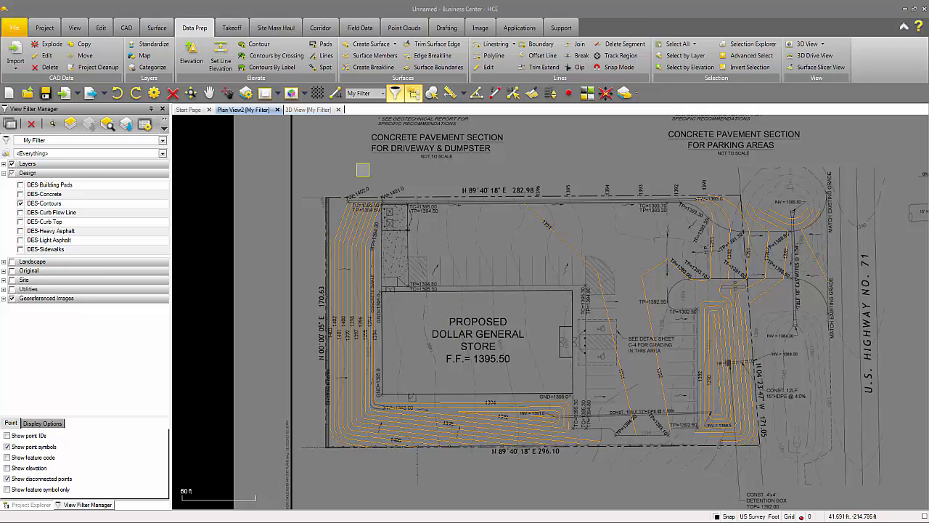
# Step: Set the contour labelled 1395 below the building to an elevation of 1395 ft
pyautogui.click(221, 64)
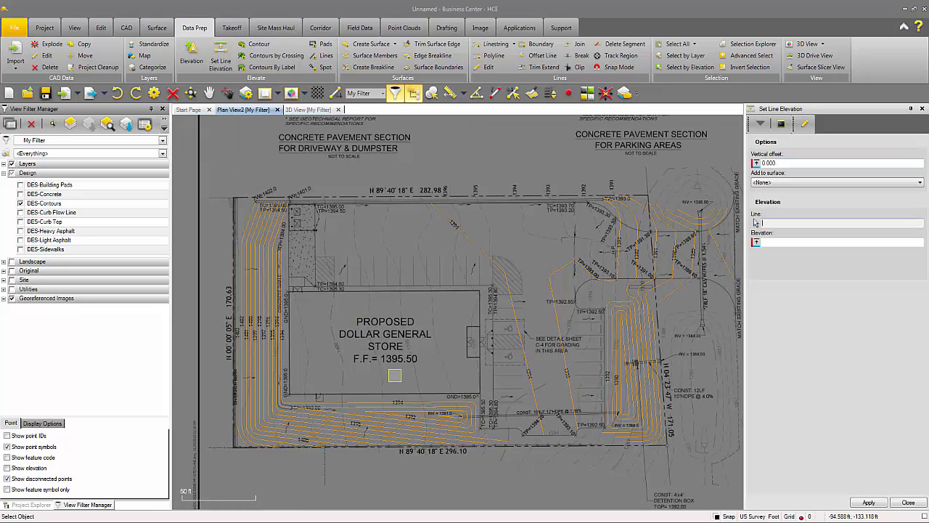
pyautogui.scroll(2, 334, 421)
pyautogui.scroll(2, 334, 421)
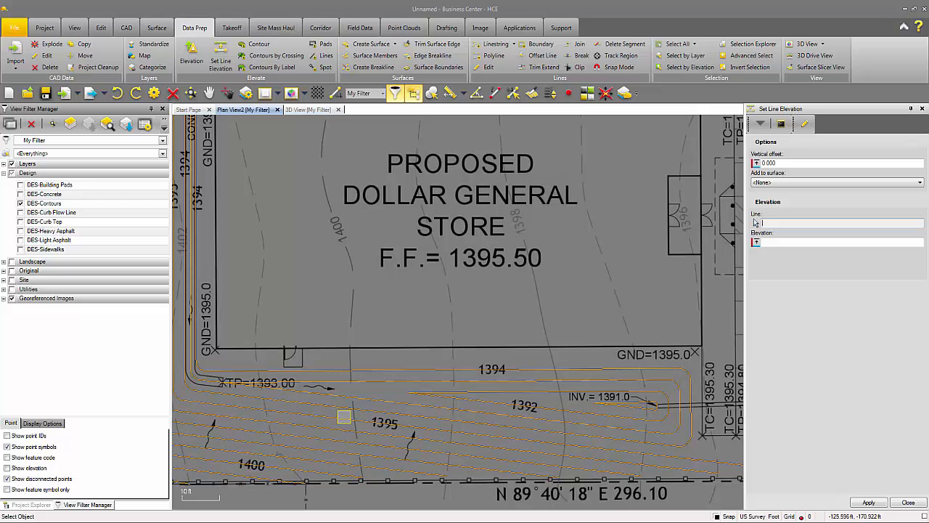
pyautogui.click(344, 417)
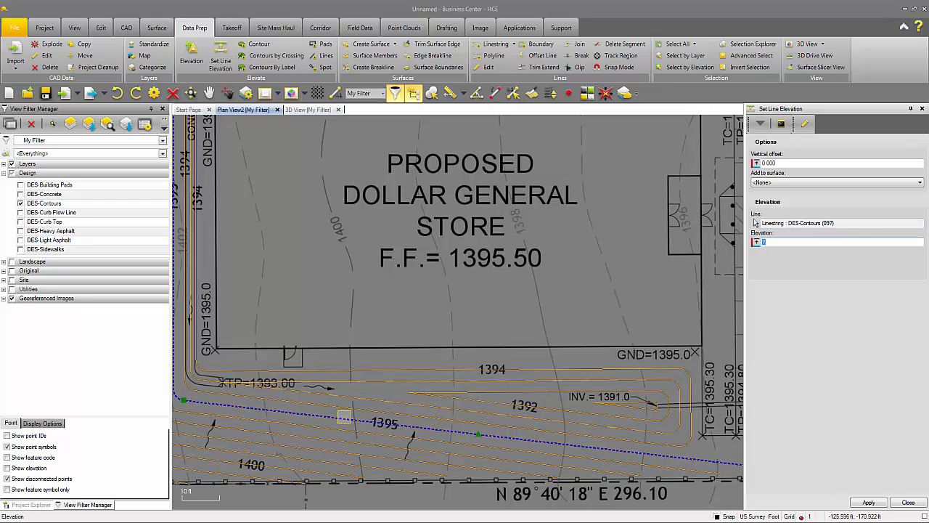
pyautogui.write('13')
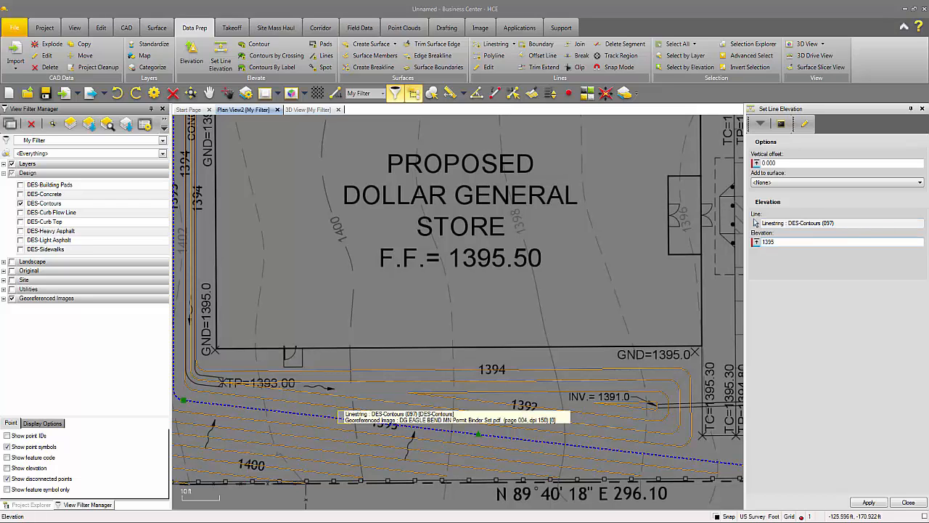
pyautogui.write('95')
pyautogui.press('Return')
# Step: Set the contour labelled 1400 to an elevation of 1400 ft and close the line-elevation tool
pyautogui.moveTo(261, 412); pyautogui.dragTo(438, 382, button='middle')
pyautogui.click(384, 433)
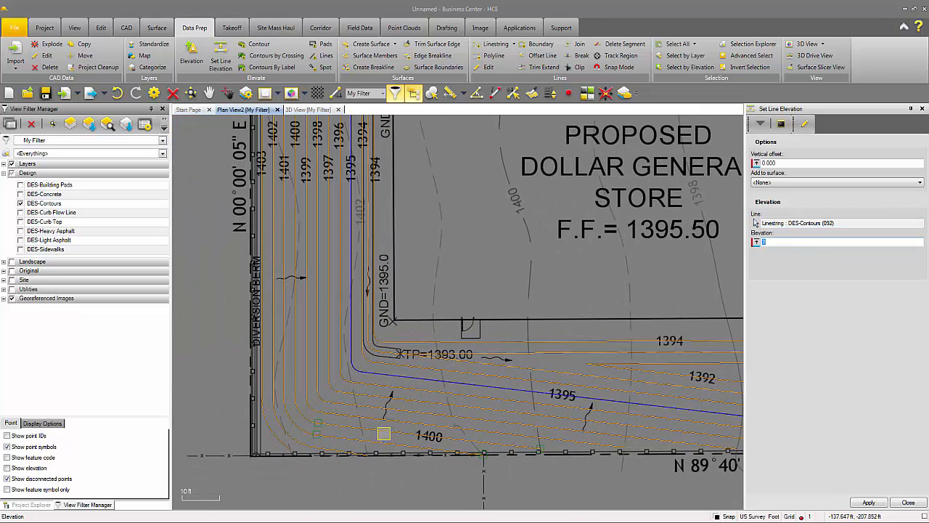
pyautogui.write('1400')
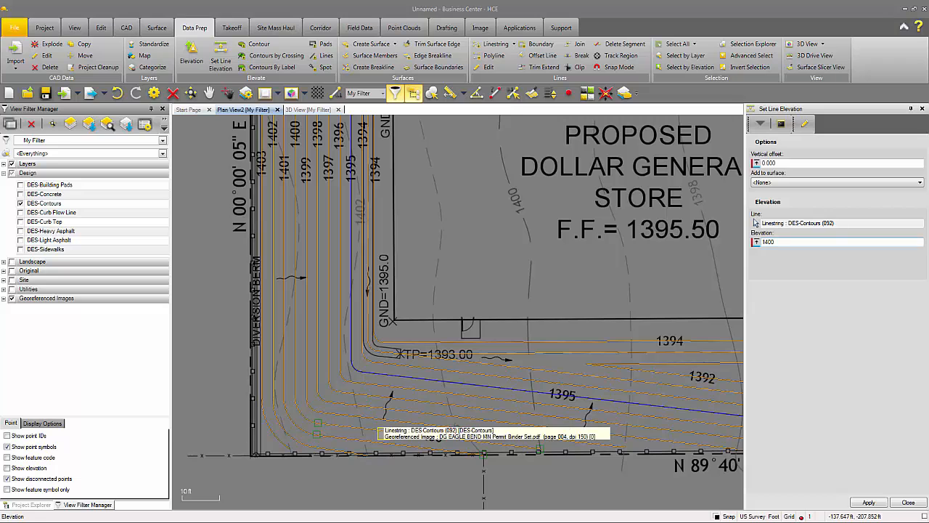
pyautogui.press('Return')
pyautogui.scroll(-2, 488, 360)
pyautogui.moveTo(570, 360); pyautogui.dragTo(515, 403, button='middle')
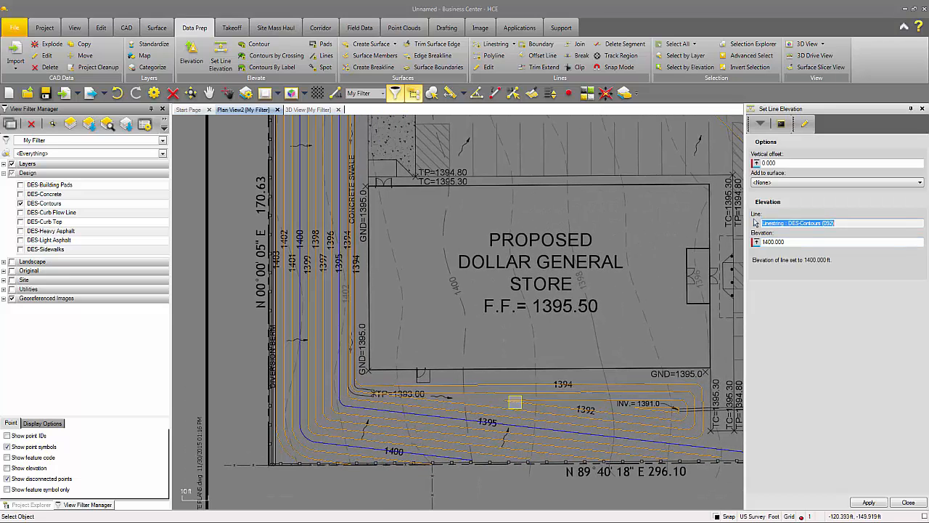
pyautogui.click(923, 108)
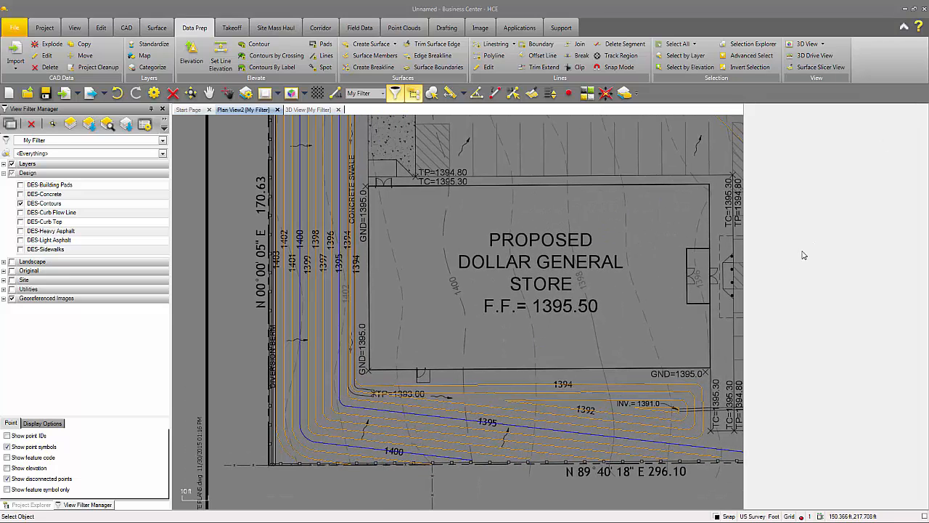
# Step: Elevate ten contours with one crossing line and the small loop with another, then view in 3D
pyautogui.click(276, 55)
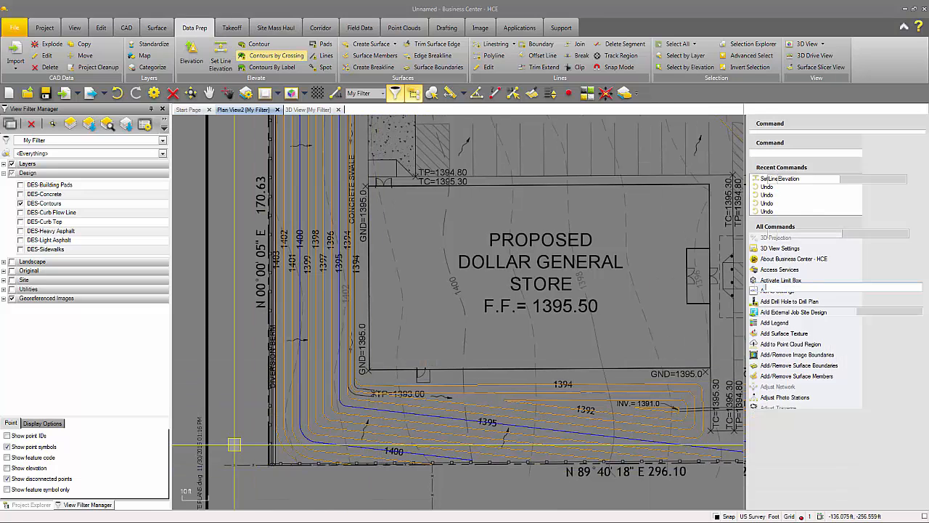
pyautogui.click(603, 406)
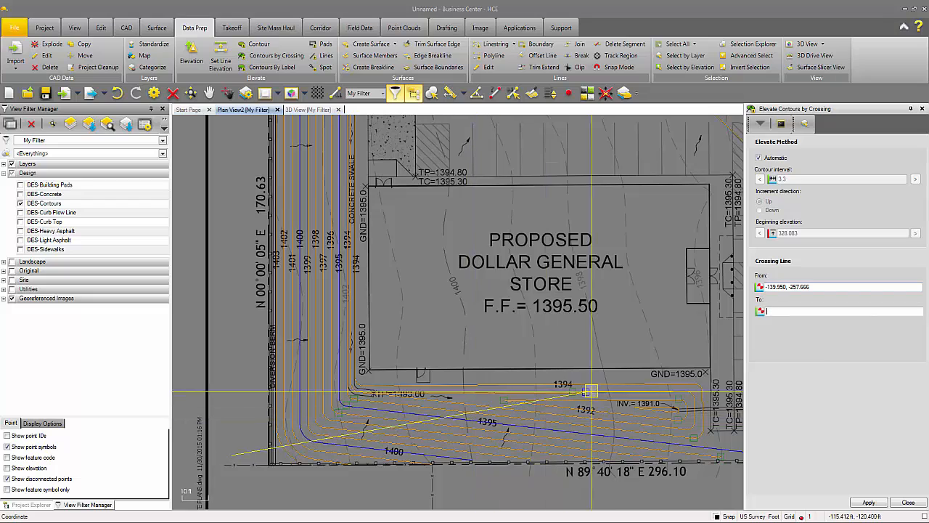
pyautogui.click(622, 408)
pyautogui.scroll(4, 623, 408)
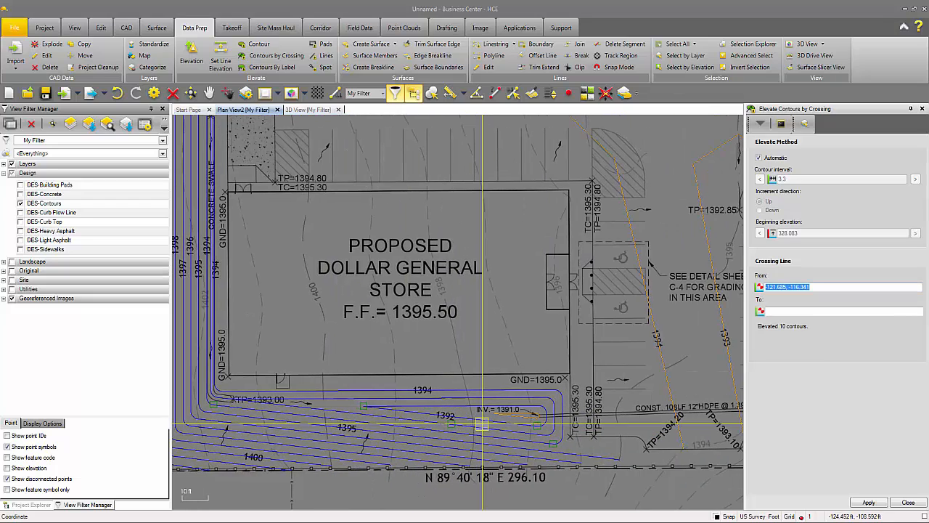
pyautogui.click(545, 410)
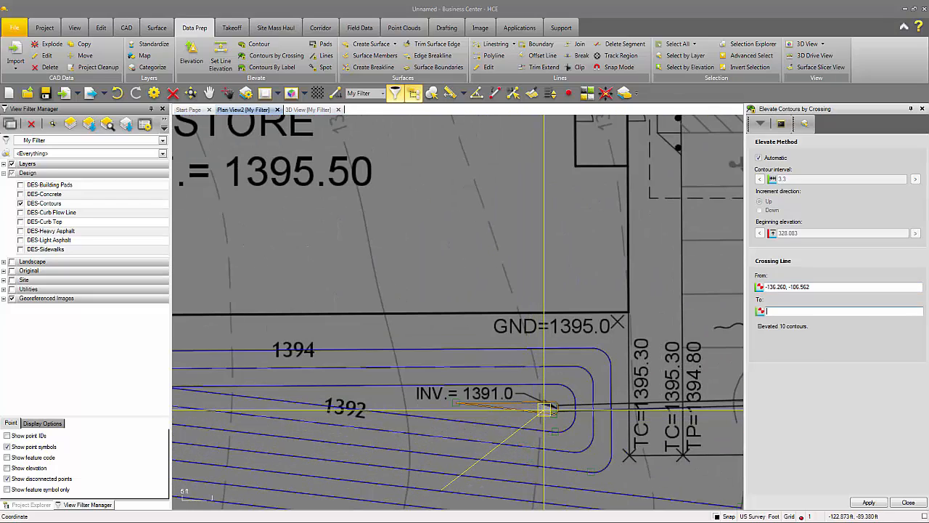
pyautogui.click(530, 419)
pyautogui.scroll(-5, 488, 440)
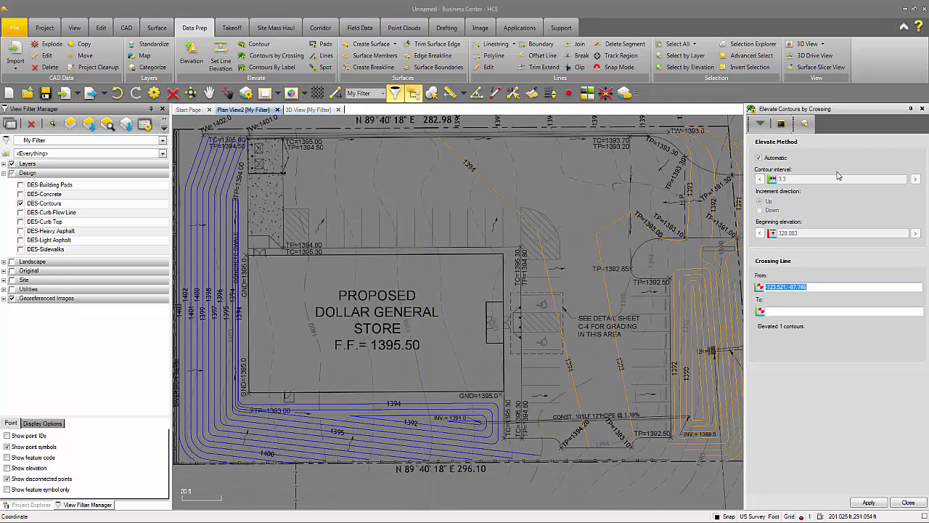
pyautogui.click(922, 109)
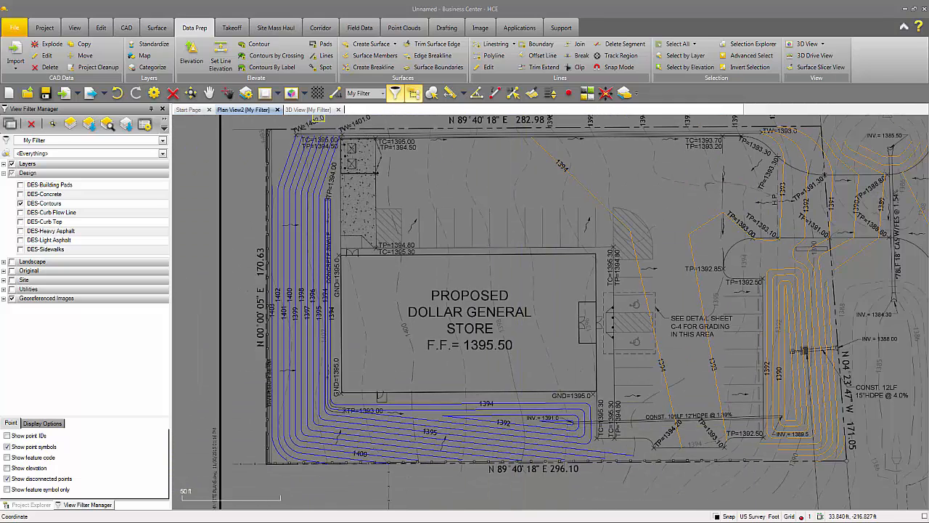
pyautogui.click(312, 110)
pyautogui.scroll(-12, 527, 324)
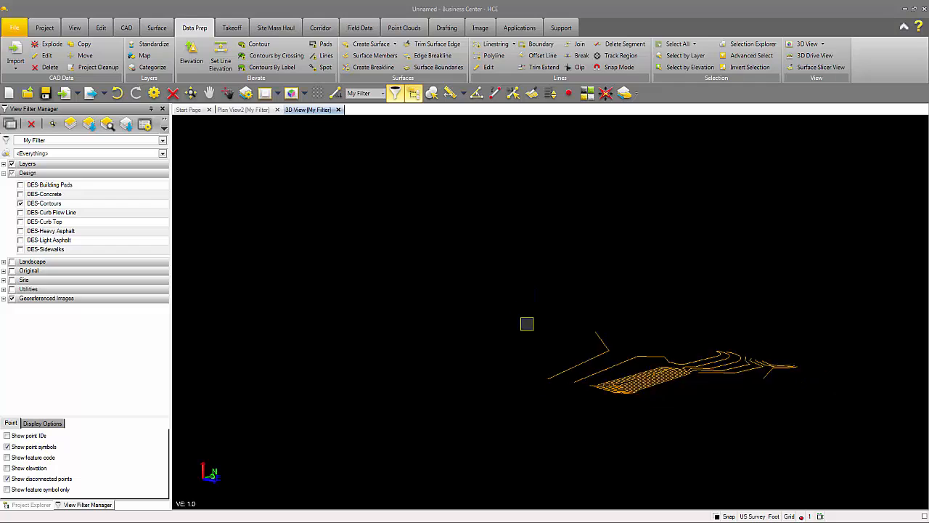
pyautogui.scroll(1, 520, 297)
pyautogui.scroll(5, 520, 296)
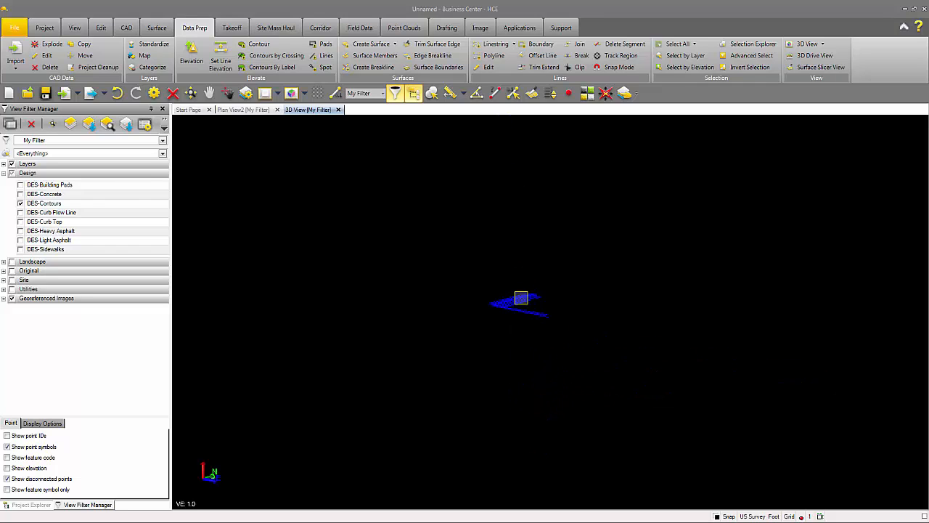
pyautogui.moveTo(576, 309); pyautogui.dragTo(434, 282, button='middle')
pyautogui.scroll(2, 436, 284)
pyautogui.moveTo(499, 320); pyautogui.dragTo(500, 329, button='middle')
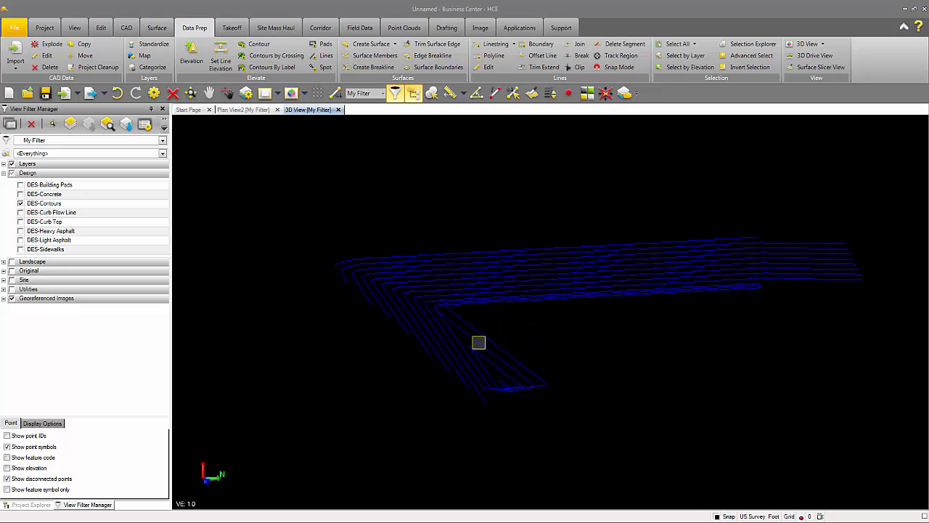
pyautogui.moveTo(468, 355); pyautogui.dragTo(447, 355, button='middle')
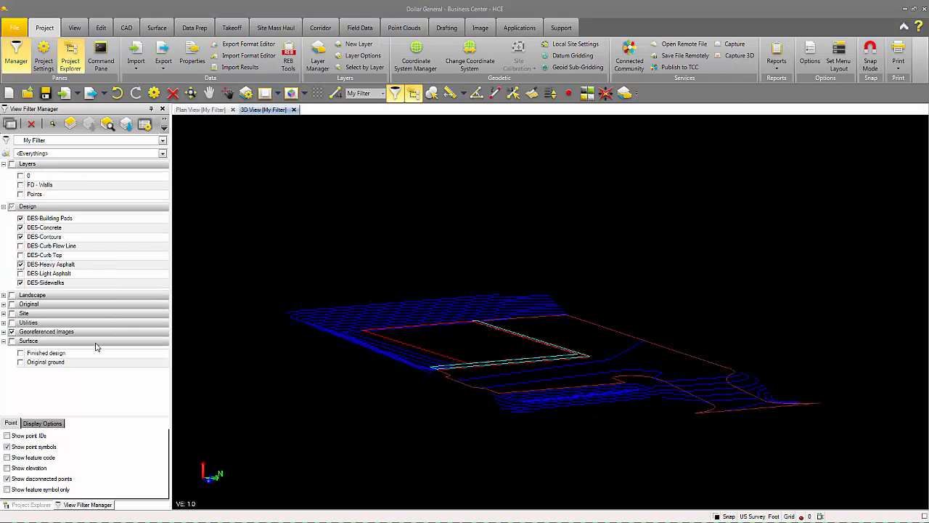
# Step: Orbit the 3D model and select the building pad outline and the concrete sidewalk line
pyautogui.moveTo(407, 376)
pyautogui.mouseDown(button='middle')
pyautogui.moveTo(426, 361)
pyautogui.moveTo(423, 349)
pyautogui.moveTo(430, 352)
pyautogui.mouseUp(button='middle')
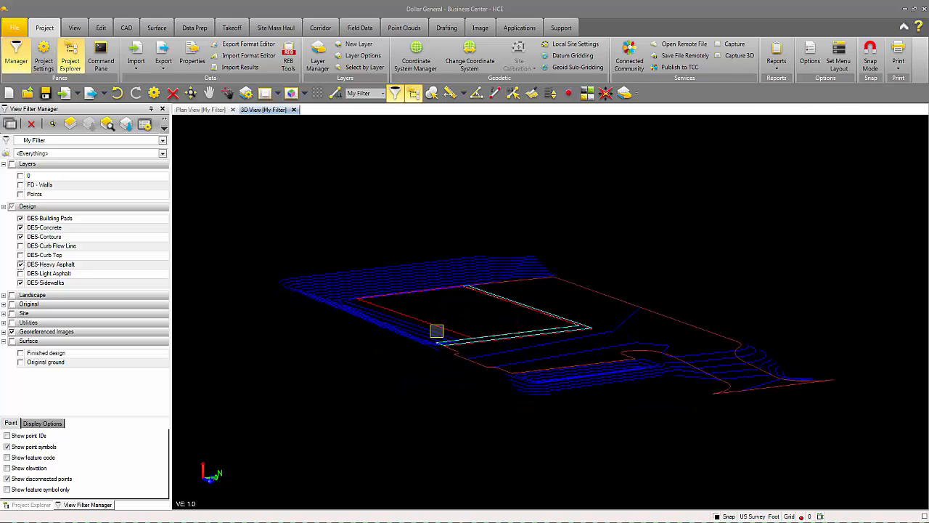
pyautogui.click(435, 321)
pyautogui.moveTo(463, 345)
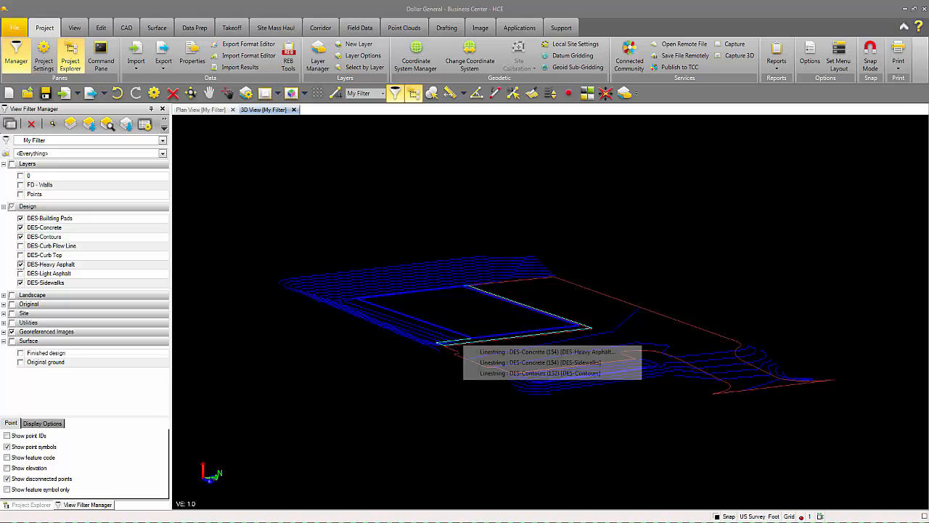
pyautogui.click(495, 363)
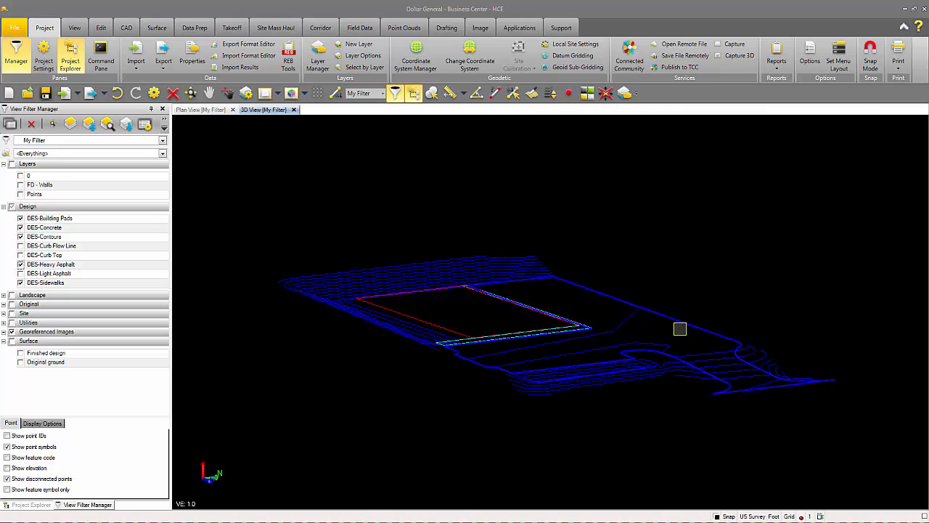
pyautogui.moveTo(680, 329)
pyautogui.mouseDown(button='middle')
pyautogui.moveTo(622, 331)
pyautogui.moveTo(668, 333)
pyautogui.mouseUp(button='middle')
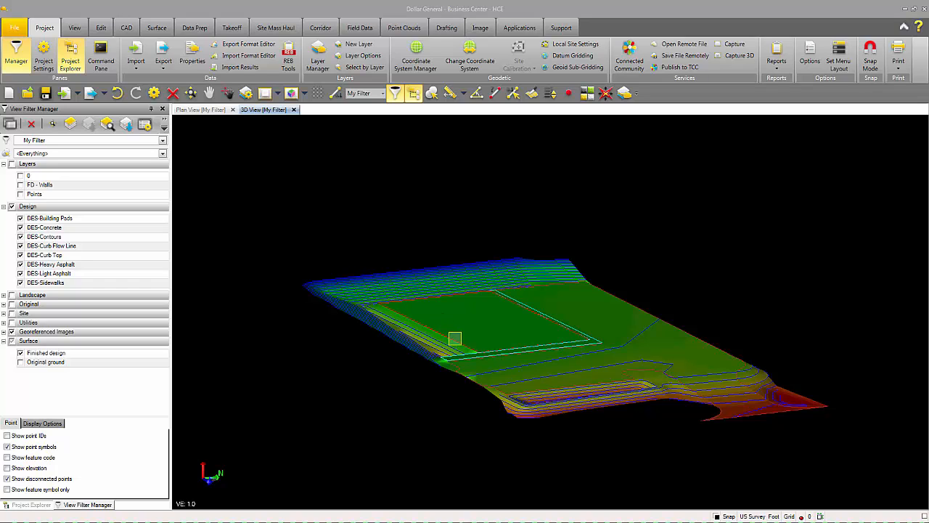
pyautogui.moveTo(458, 340); pyautogui.dragTo(410, 334, button='middle')
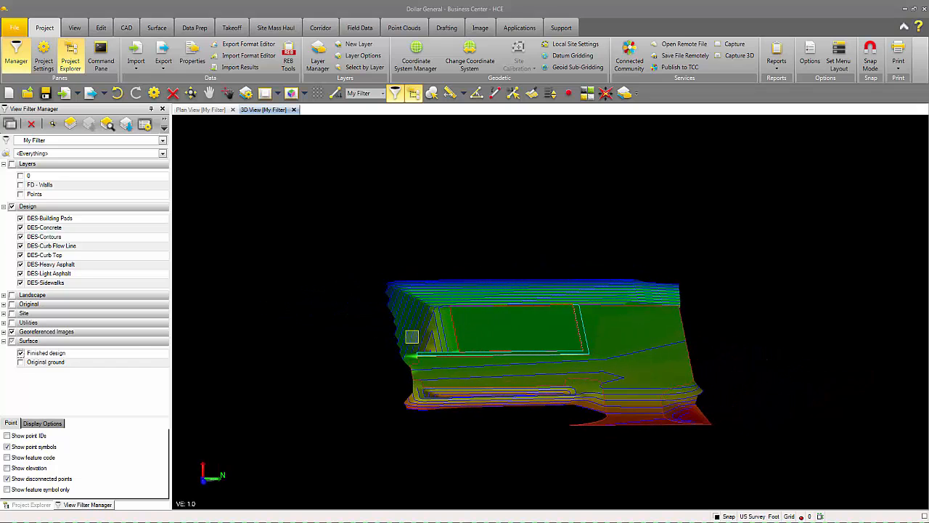
# Step: Hide the Design layers and compare Original ground against Finished design, leaving Finished design shown
pyautogui.click(12, 207)
pyautogui.click(21, 354)
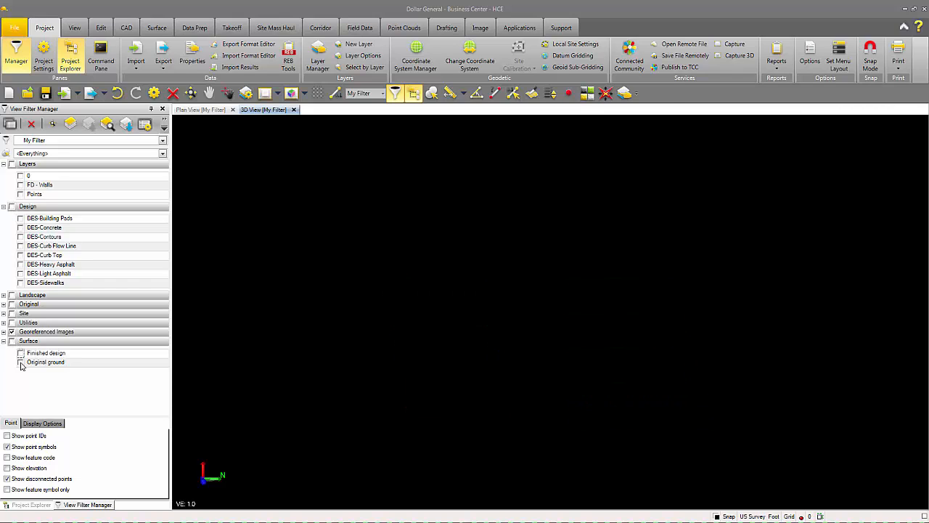
pyautogui.click(21, 362)
pyautogui.moveTo(327, 363); pyautogui.dragTo(469, 363, button='middle')
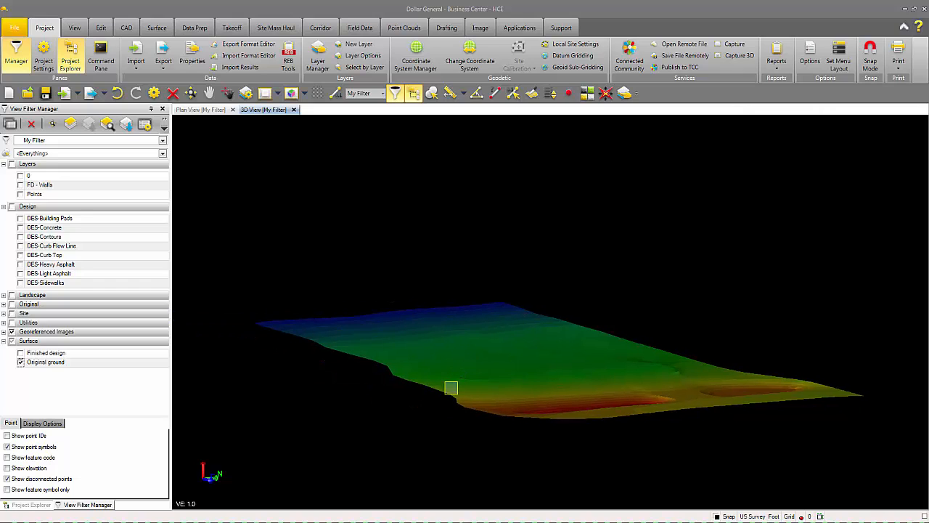
pyautogui.moveTo(509, 368); pyautogui.dragTo(506, 380, button='middle')
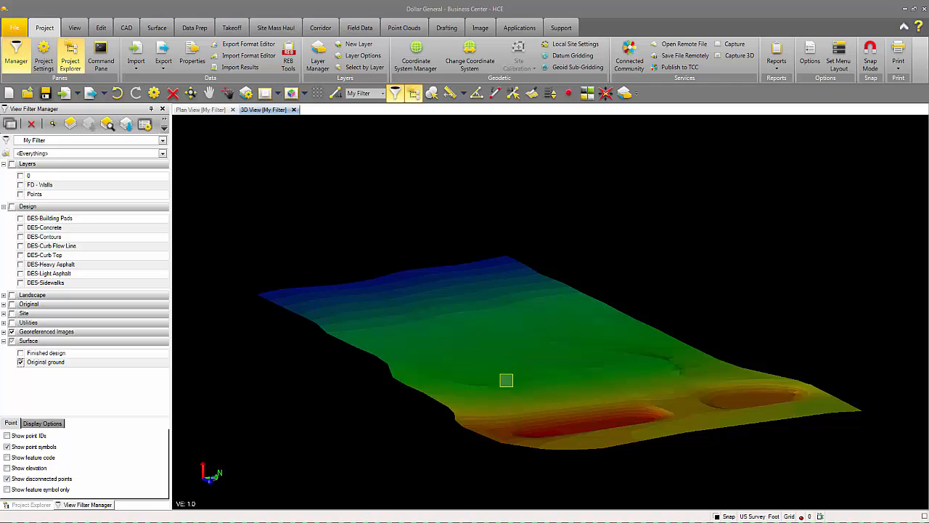
pyautogui.click(21, 362)
pyautogui.click(21, 353)
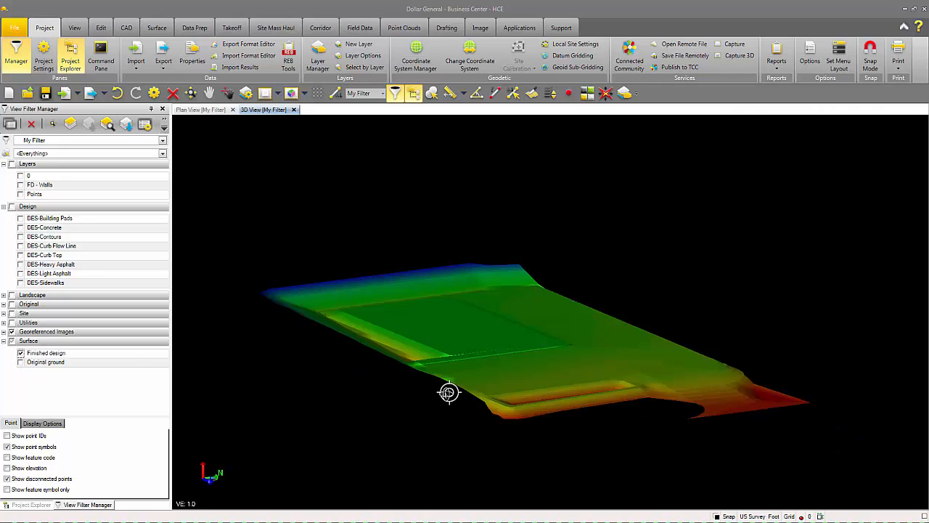
pyautogui.moveTo(448, 392); pyautogui.dragTo(424, 394, button='middle')
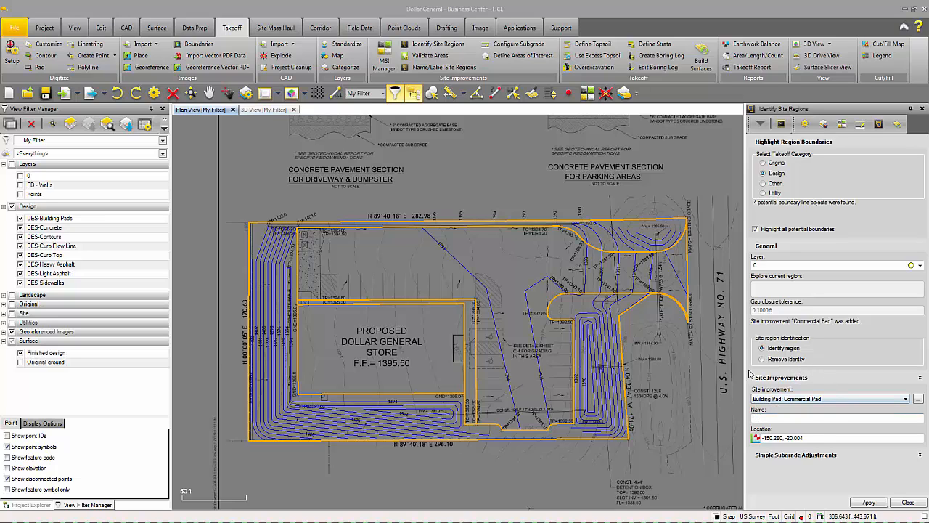
# Step: Assign Commercial Pad, Sidewalk, Heavy Duty Asphalt and 6" Topsoil Replacement to their plan regions, then finish
pyautogui.click(814, 401)
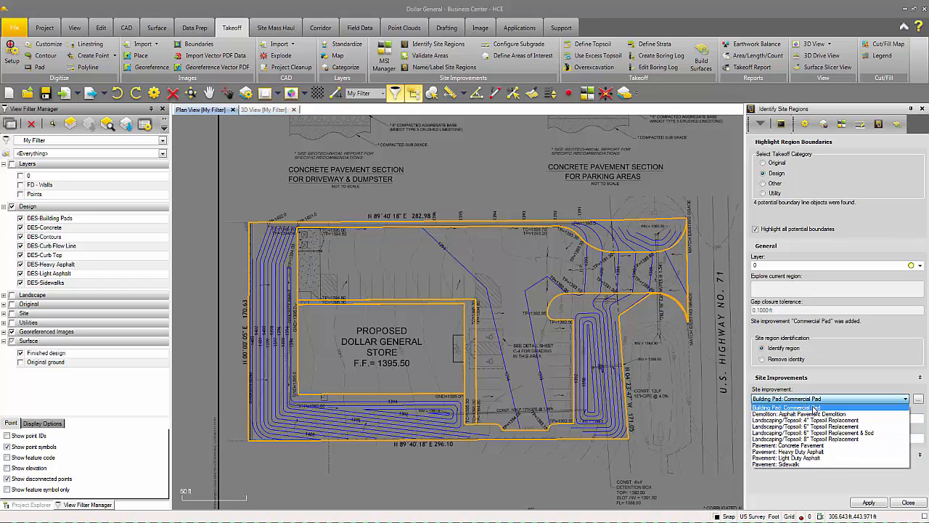
pyautogui.click(814, 408)
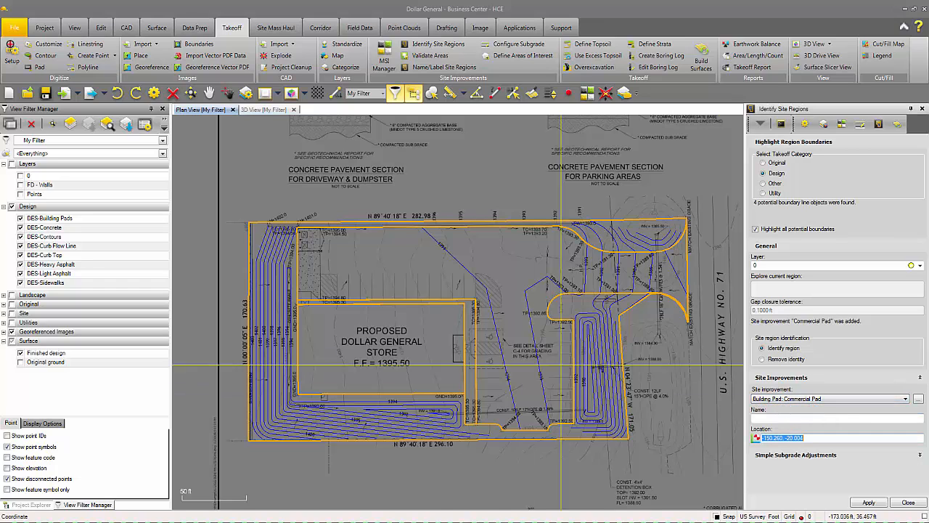
pyautogui.click(379, 347)
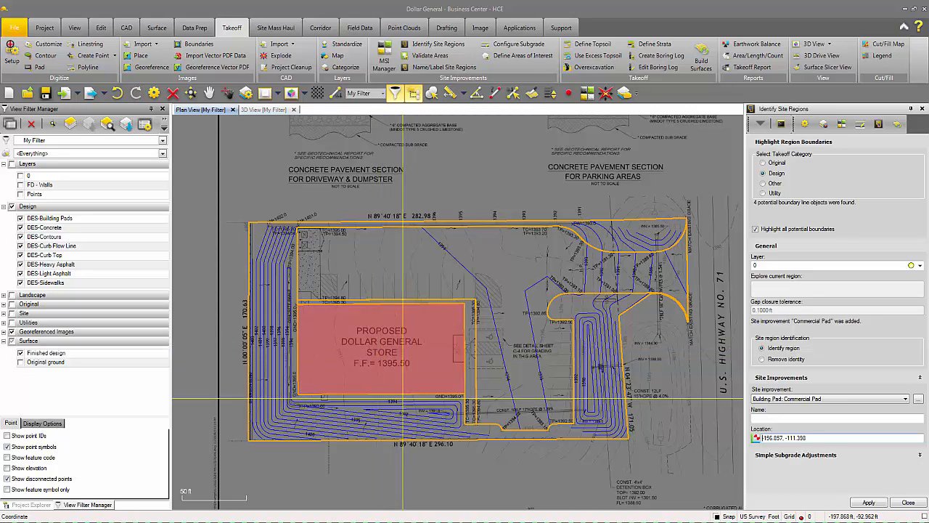
pyautogui.click(823, 398)
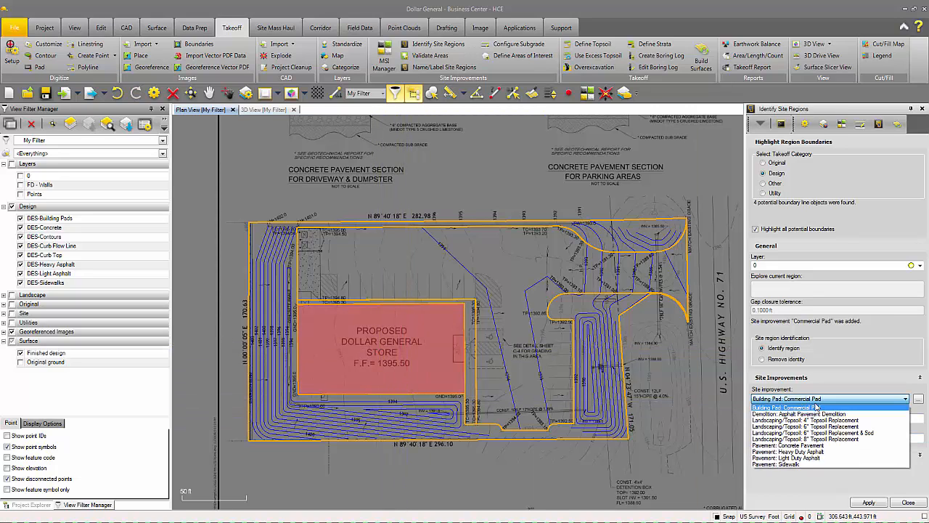
pyautogui.click(795, 465)
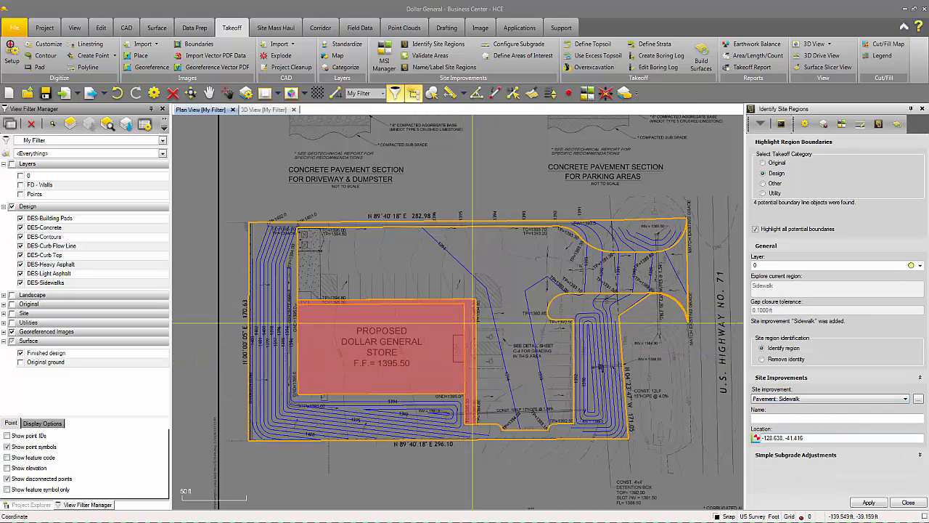
pyautogui.click(825, 399)
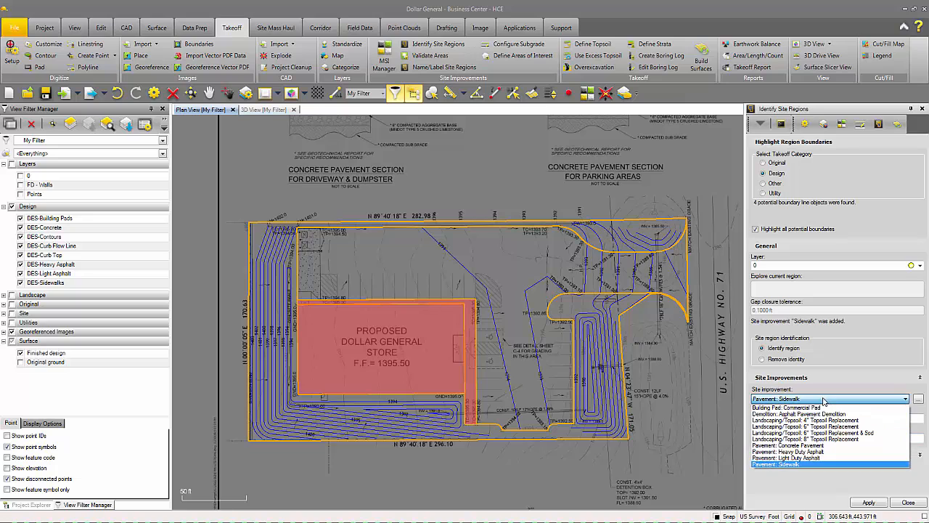
pyautogui.click(803, 443)
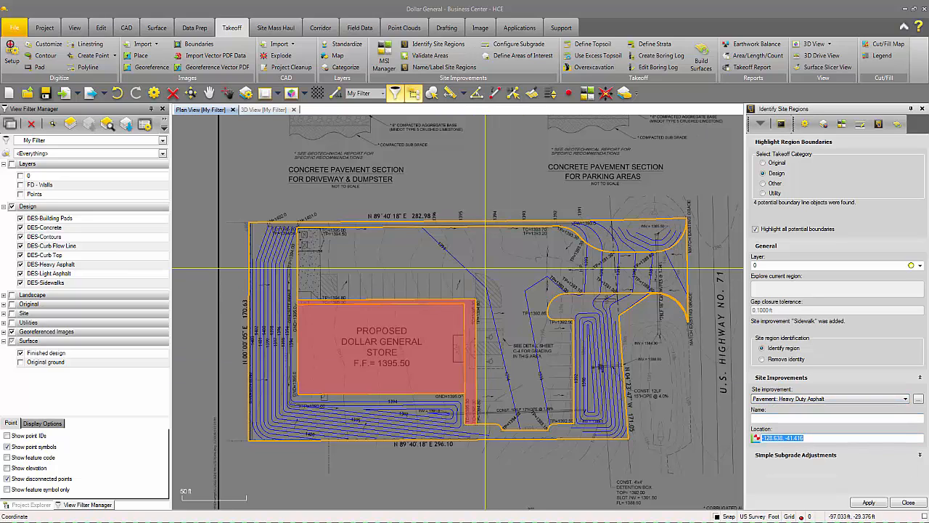
pyautogui.click(485, 260)
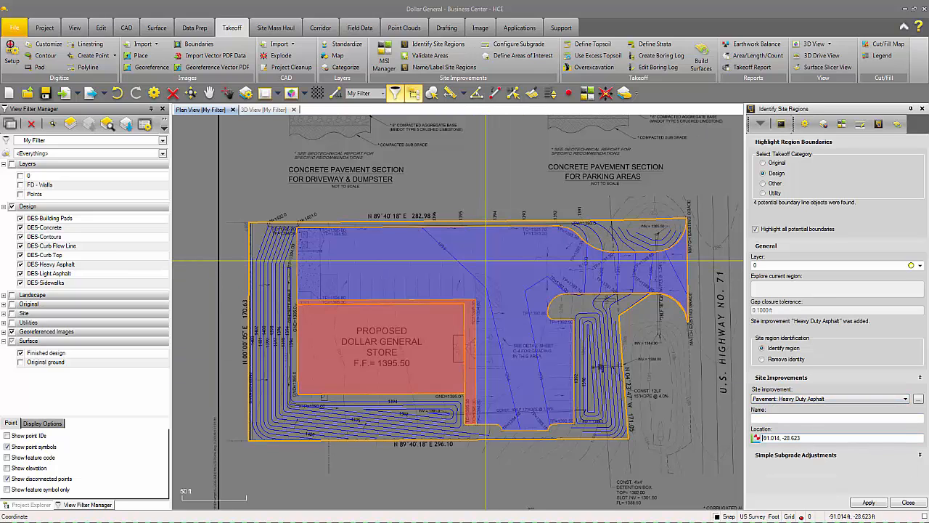
pyautogui.click(819, 400)
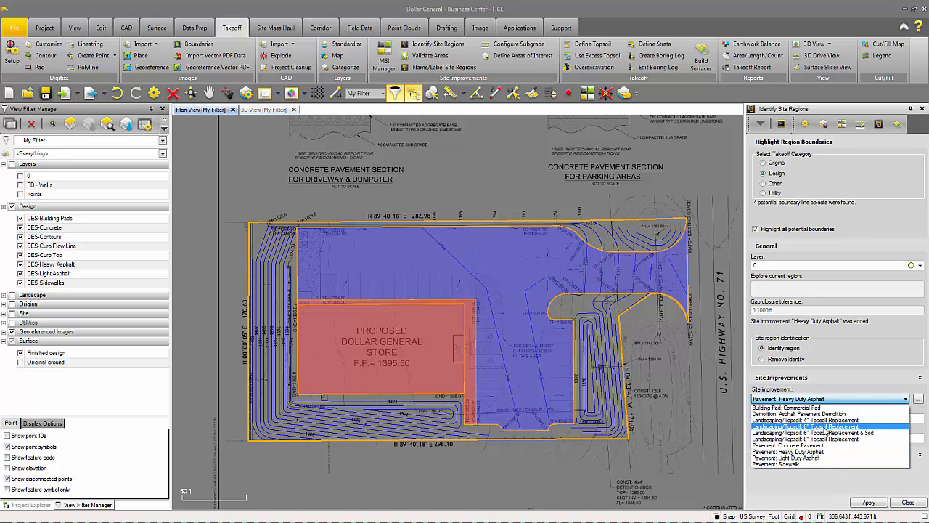
pyautogui.click(824, 427)
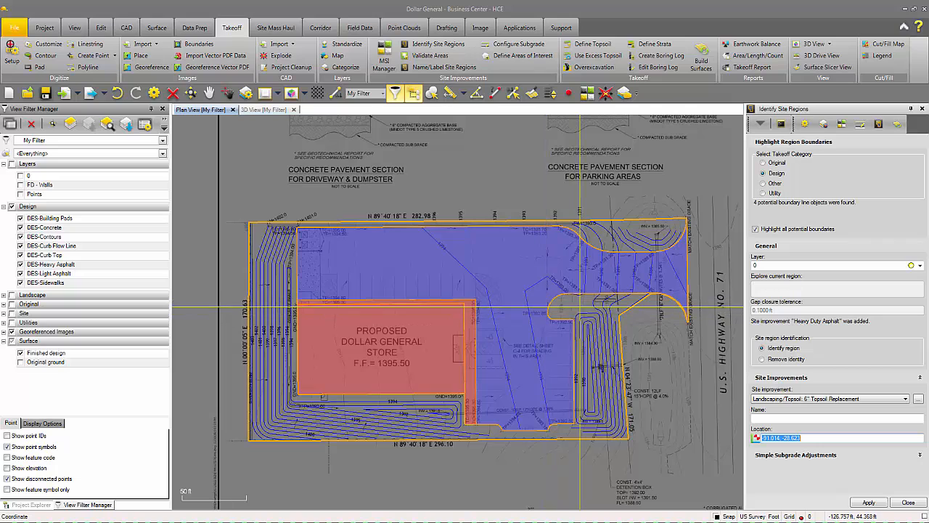
pyautogui.click(583, 308)
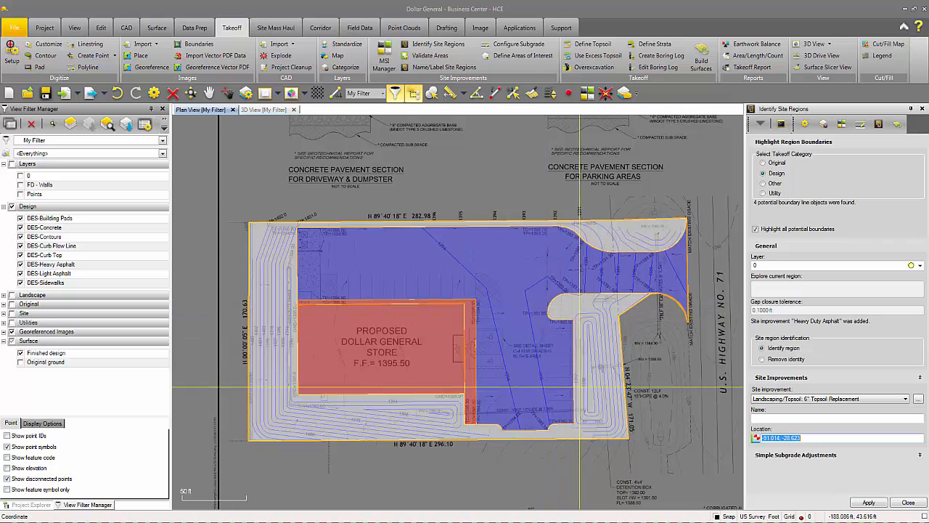
pyautogui.click(908, 504)
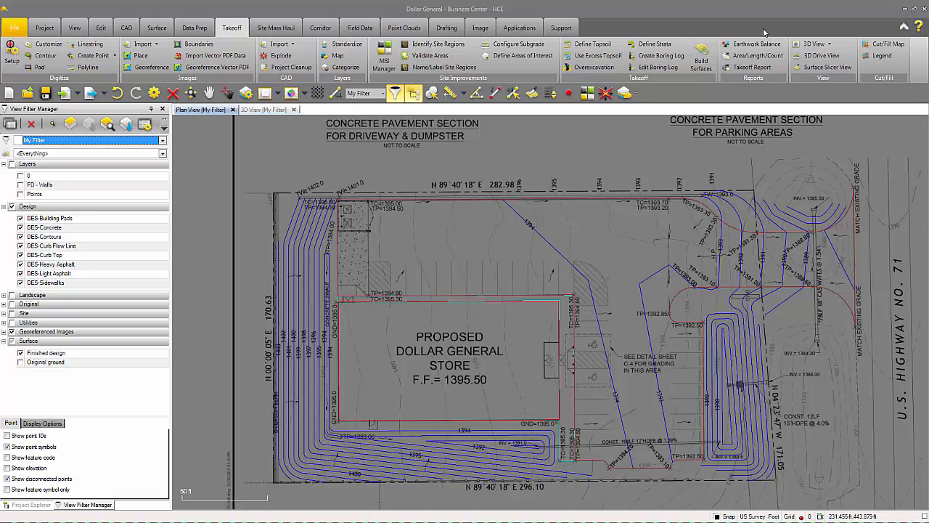
# Step: Build the takeoff surfaces and show only FD with subgrades adjusted in the 3D view
pyautogui.click(702, 57)
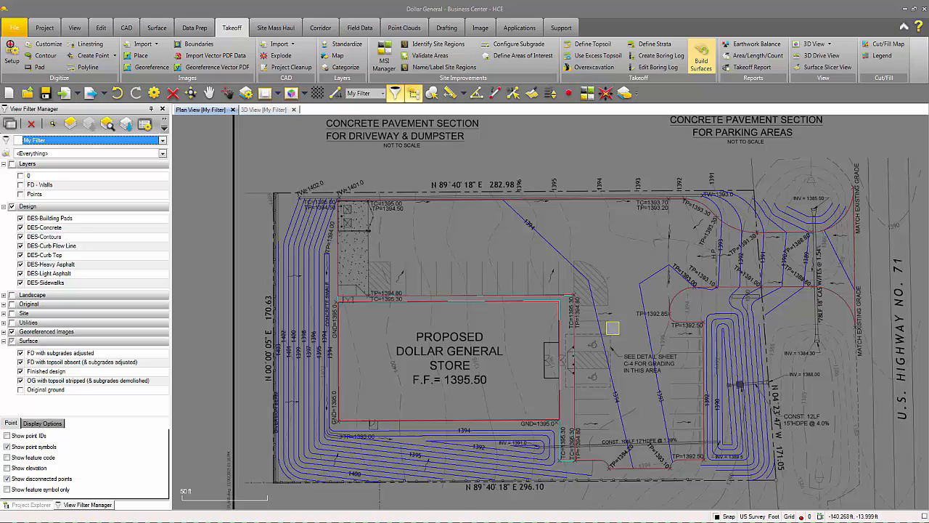
pyautogui.click(20, 362)
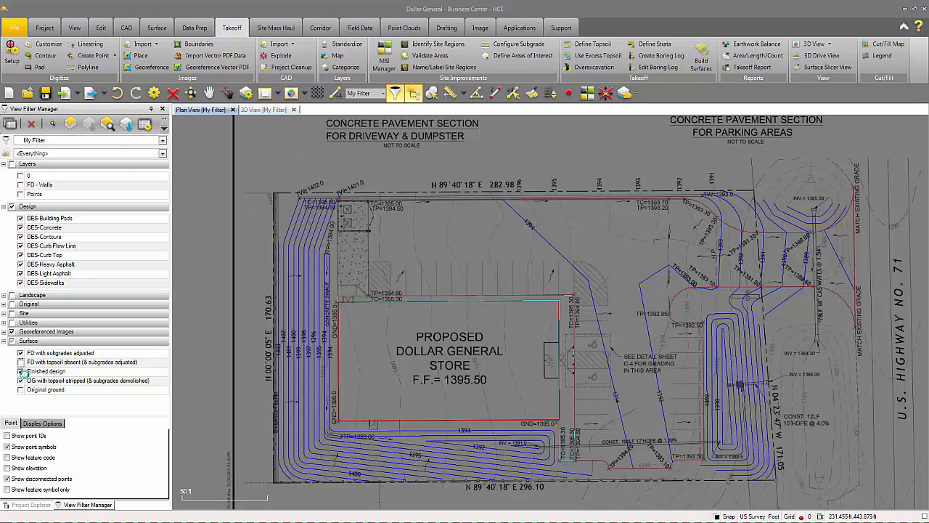
pyautogui.click(20, 381)
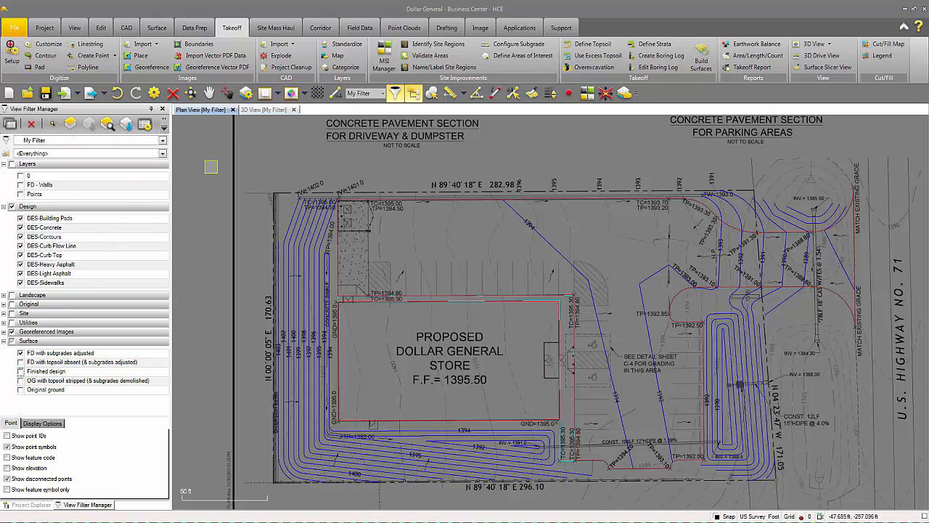
pyautogui.click(263, 109)
# Step: Orbit, pan and zoom the subgrade-adjusted surface in 3D to inspect the building pad
pyautogui.scroll(4, 674, 365)
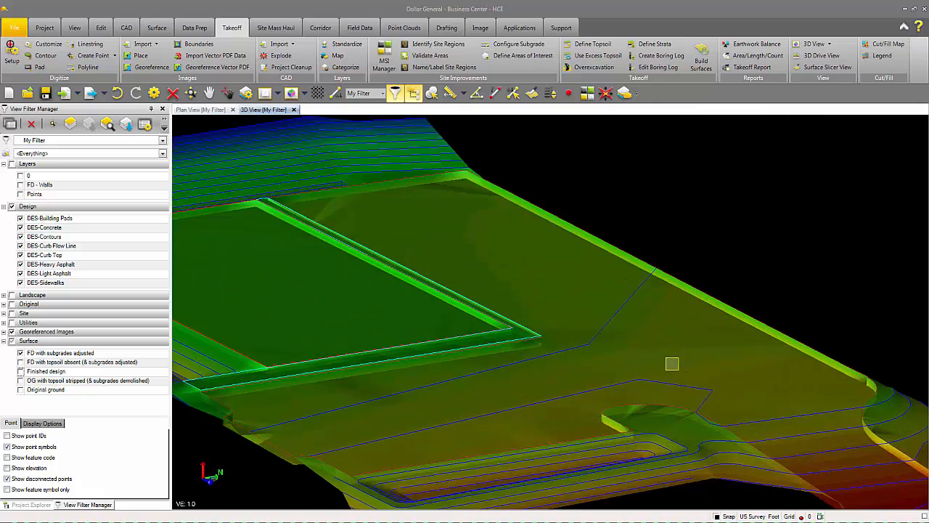
pyautogui.moveTo(624, 367); pyautogui.dragTo(498, 363, button='middle')
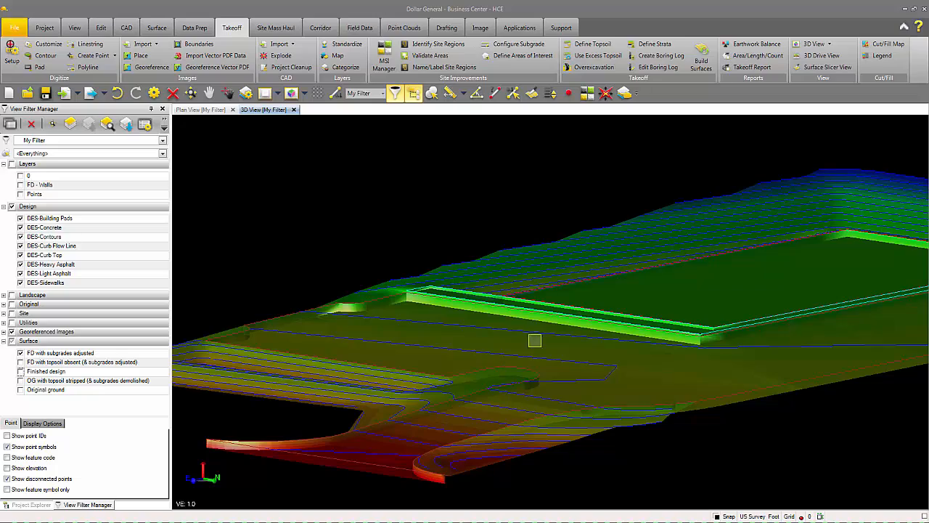
pyautogui.moveTo(491, 320)
pyautogui.mouseDown(button='middle')
pyautogui.moveTo(571, 326)
pyautogui.moveTo(499, 378)
pyautogui.moveTo(422, 400)
pyautogui.moveTo(502, 392)
pyautogui.mouseUp(button='middle')
pyautogui.moveTo(385, 332)
pyautogui.mouseDown(button='middle')
pyautogui.moveTo(429, 340)
pyautogui.moveTo(619, 335)
pyautogui.mouseUp(button='middle')
pyautogui.moveTo(548, 329)
pyautogui.mouseDown(button='middle')
pyautogui.moveTo(615, 342)
pyautogui.moveTo(384, 339)
pyautogui.mouseUp(button='middle')
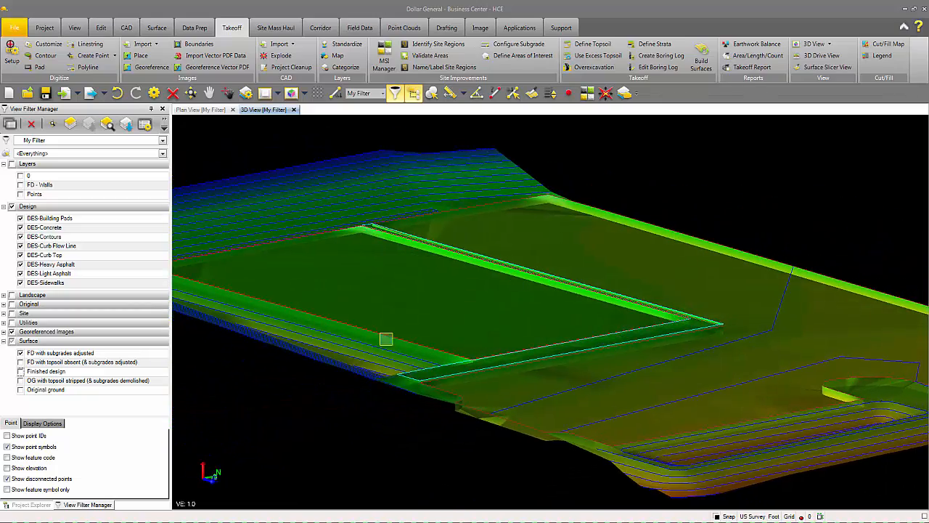
pyautogui.scroll(-3, 386, 337)
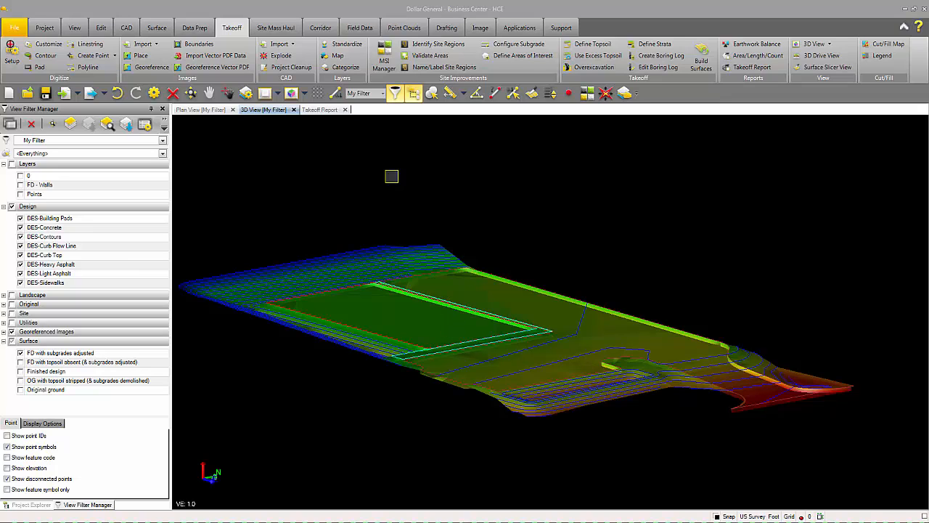
# Step: Open the Takeoff Report and page past Topsoil Handling to page 3, Site Improvement Quantities
pyautogui.click(320, 110)
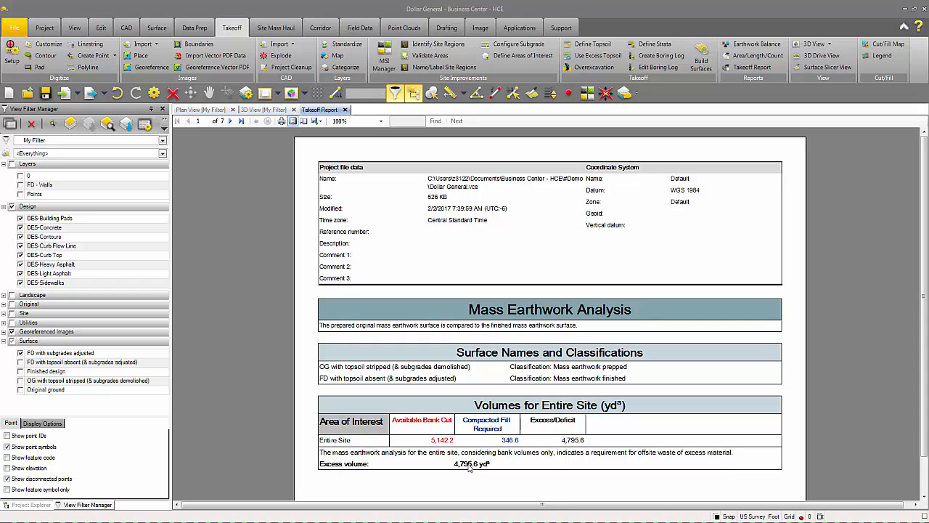
pyautogui.click(230, 122)
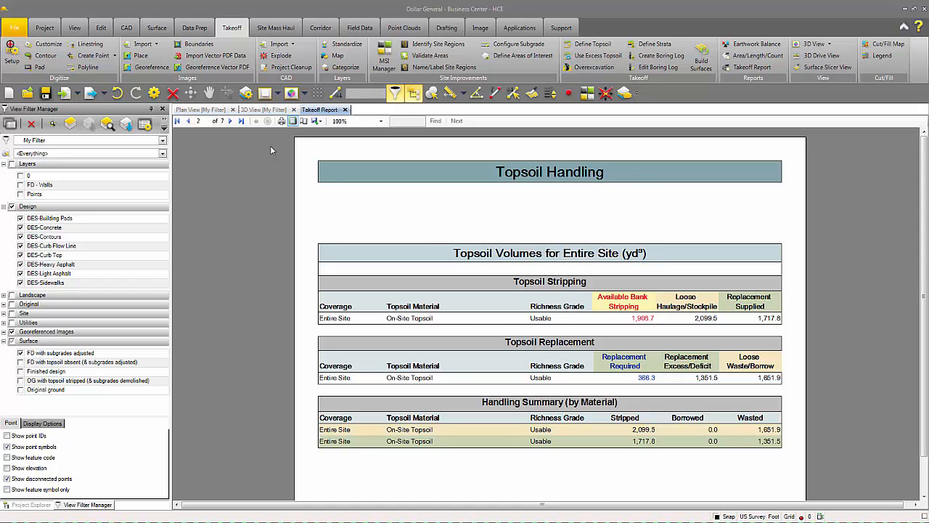
pyautogui.click(231, 121)
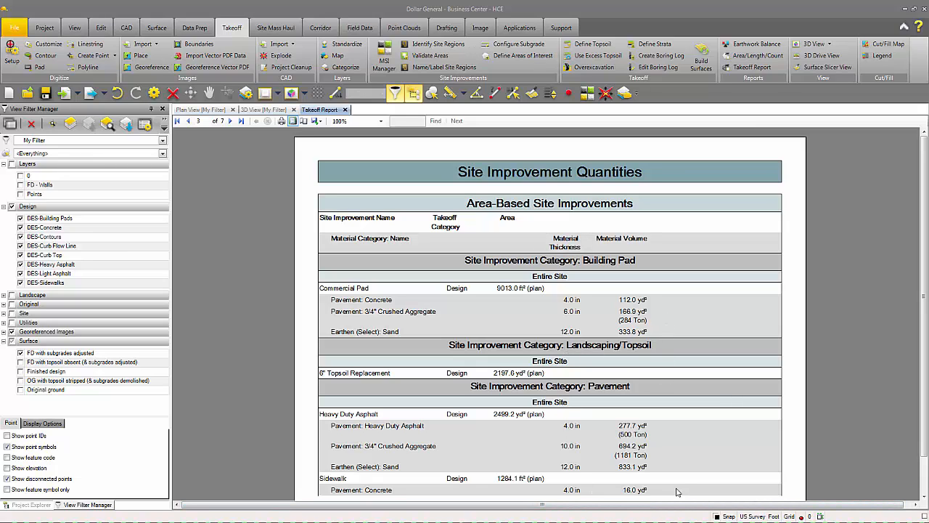
# Step: Page through Bid Summary and Material Procurement Subtotals to the final Material Quantity Summary
pyautogui.click(231, 122)
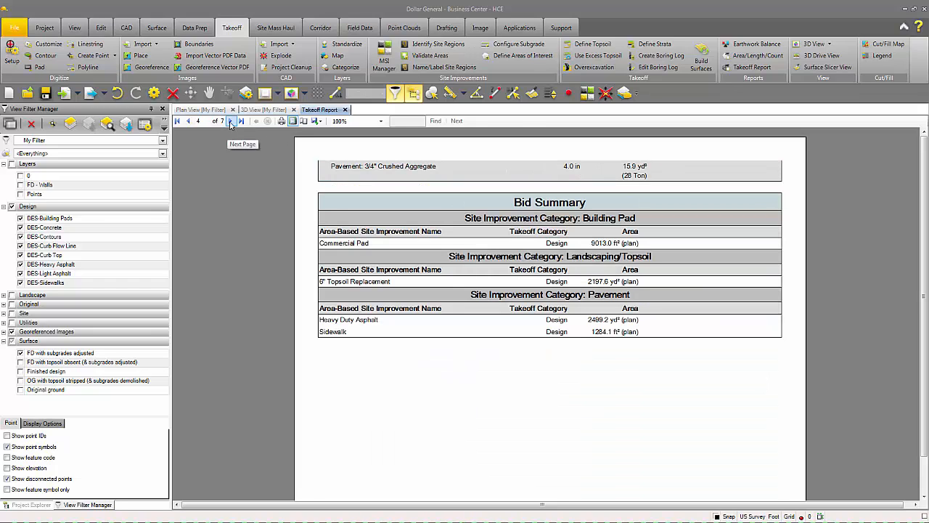
pyautogui.click(231, 122)
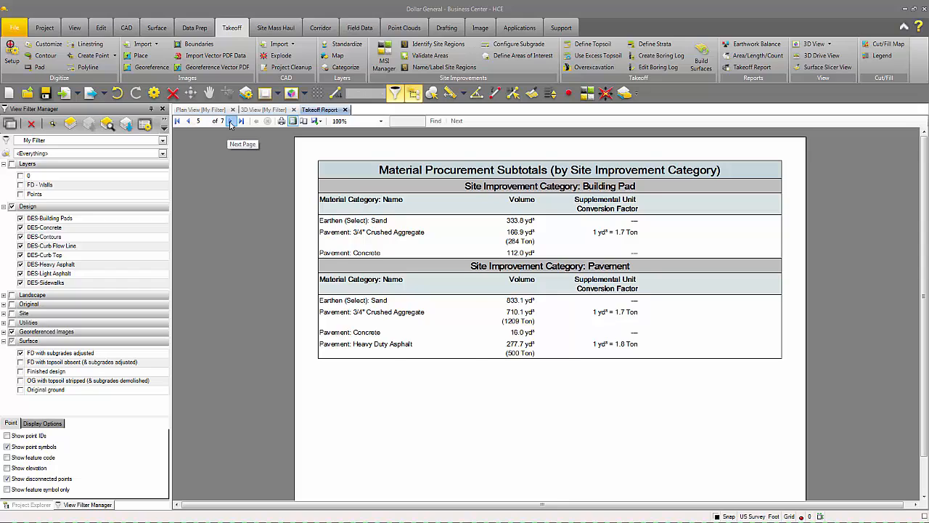
pyautogui.click(231, 122)
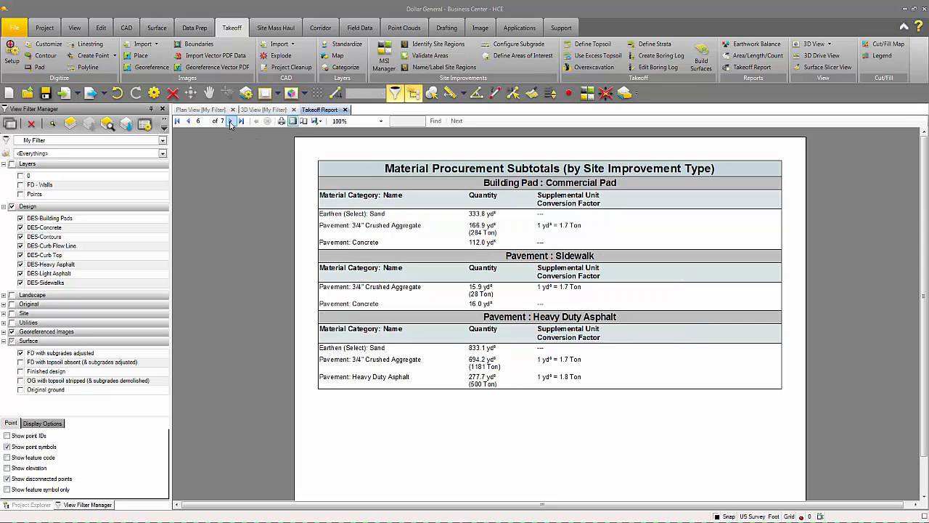
pyautogui.click(231, 122)
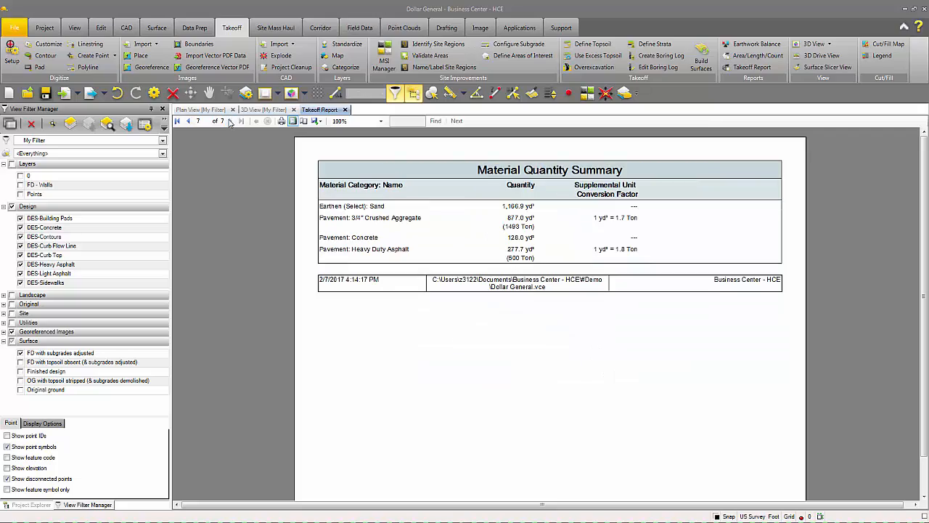